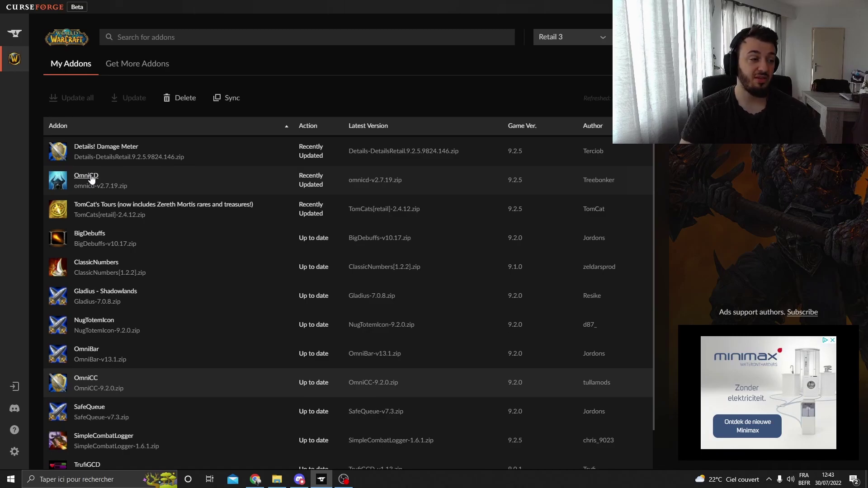
Open the OmniCD addon's details page, read its overview, and return to the installed addons list
left_click(91, 179)
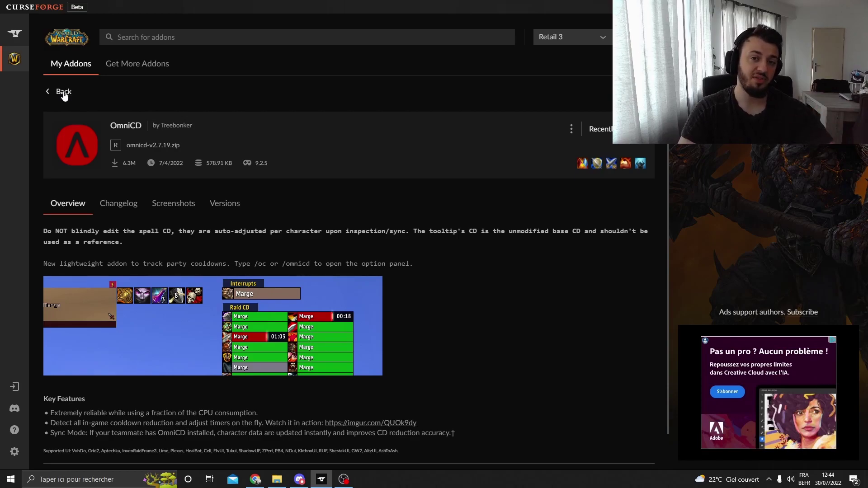
left_click(64, 91)
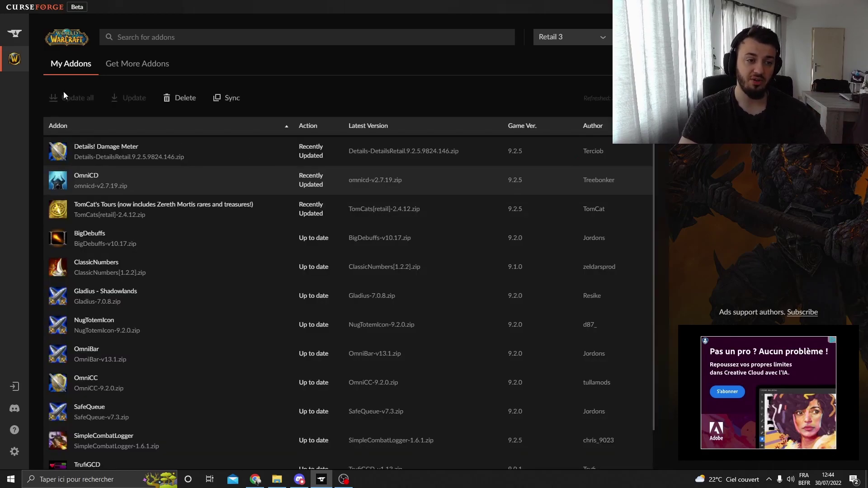
Read the BigDebuffs addon's overview from Features through Configuration, and return to the installed addons list
left_click(82, 236)
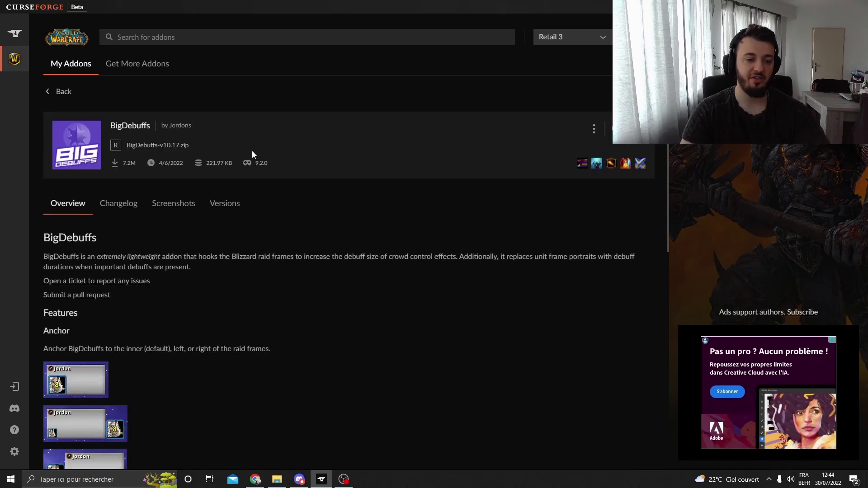
scroll(138, 286, "down", 1)
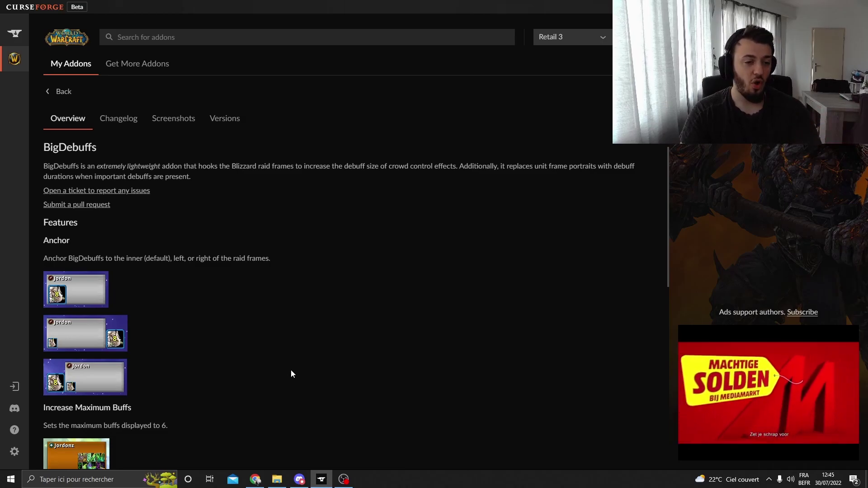
scroll(287, 377, "down", 2)
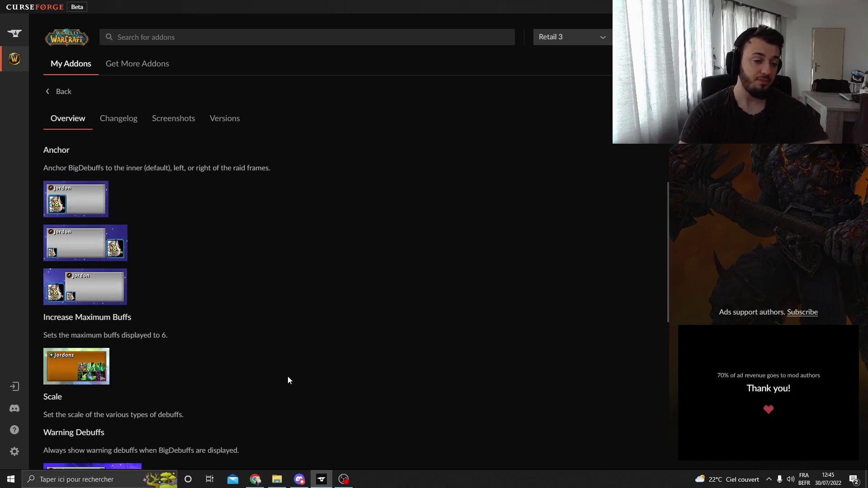
scroll(202, 205, "down", 4)
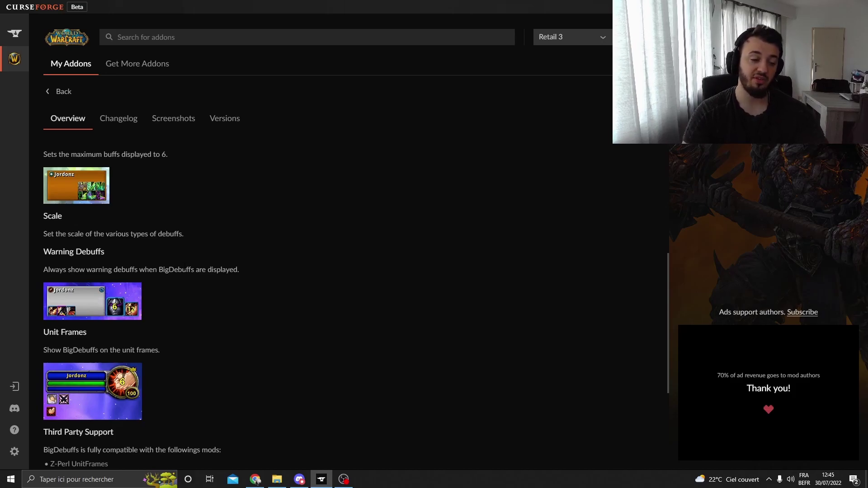
scroll(185, 266, "down", 1)
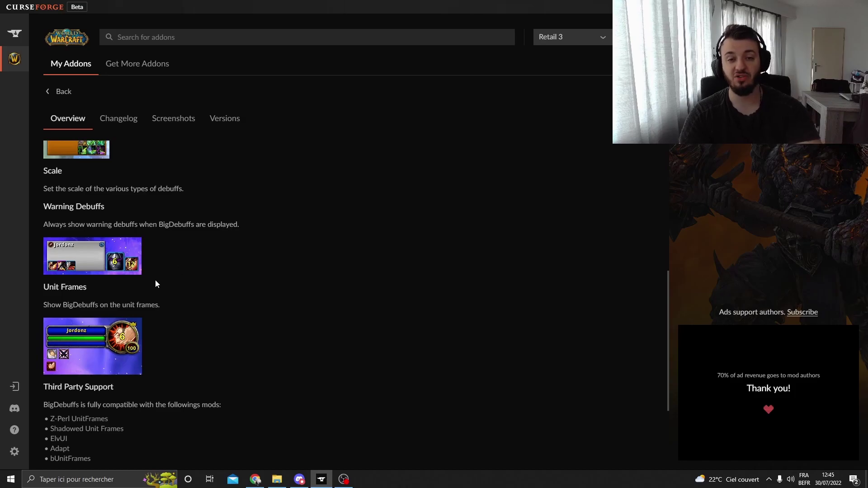
scroll(156, 280, "down", 3)
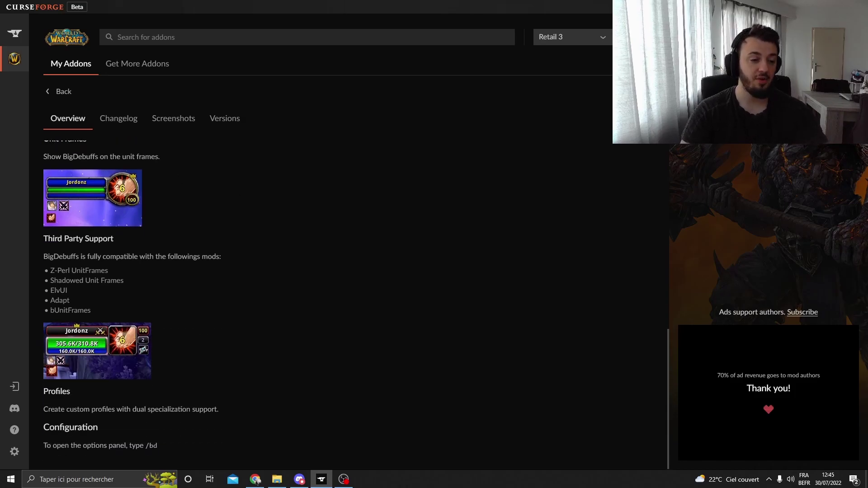
left_click(53, 94)
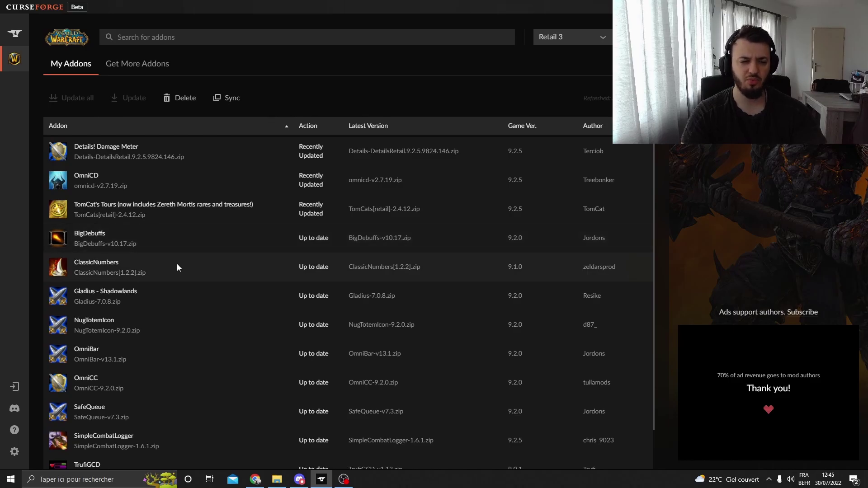
Check the ClassicNumbers addon's overview and FAQ, and return to the installed addons list
left_click(103, 265)
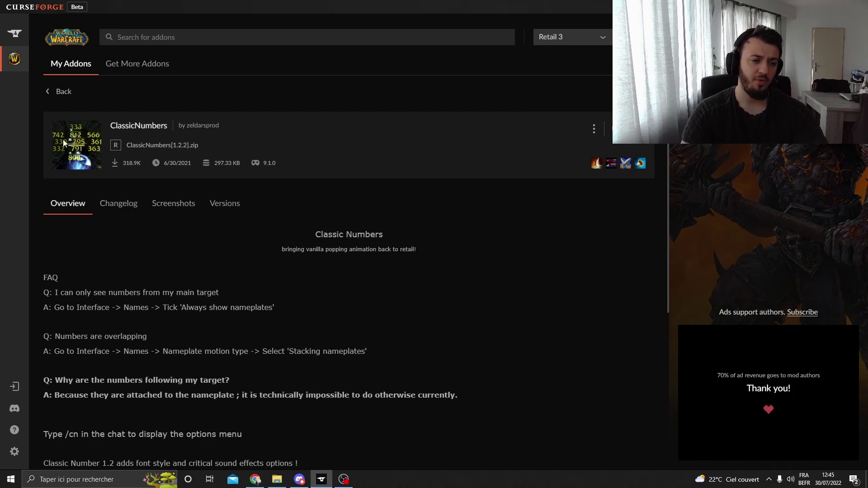
left_click(64, 92)
Review the Gladius - Shadowlands addon's feature overview and its enlarged arena frames screenshot, and return to the installed addons list
scroll(136, 189, "down", 1)
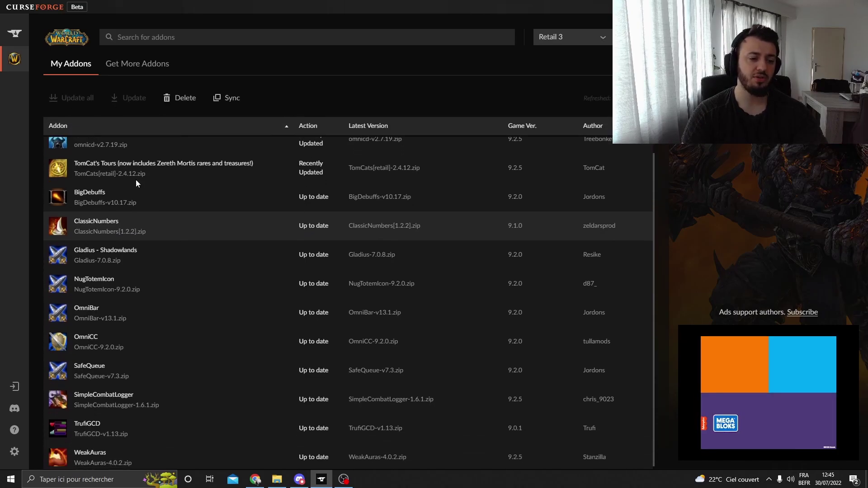
left_click(134, 252)
scroll(264, 251, "down", 5)
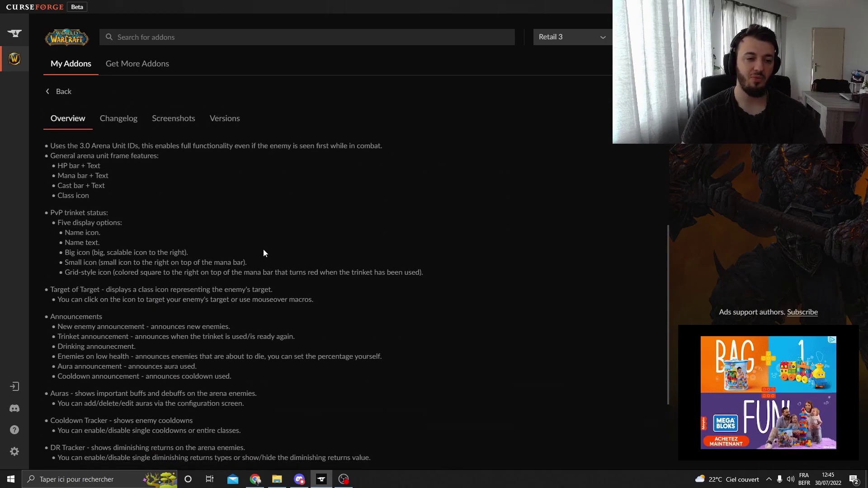
scroll(262, 250, "down", 3)
left_click(174, 118)
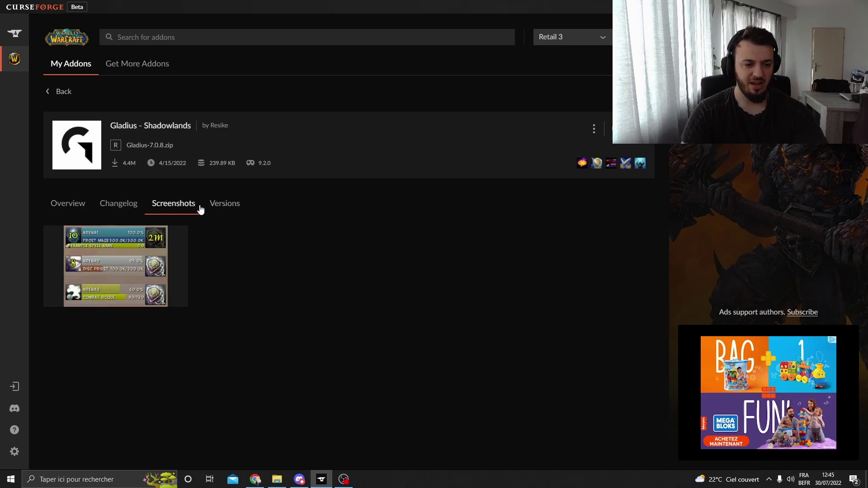
left_click(177, 296)
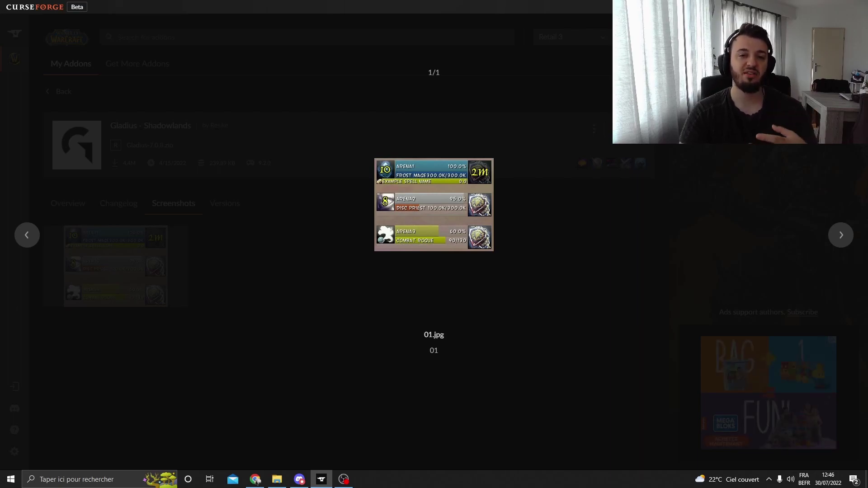
key("Escape")
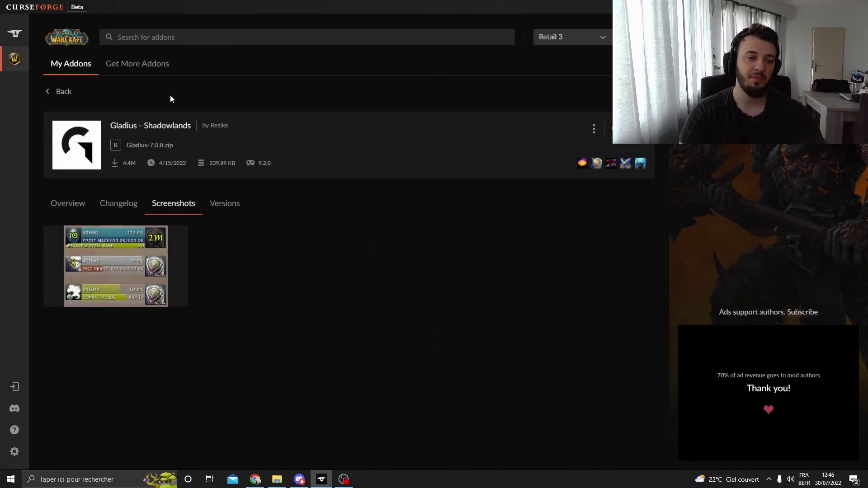
left_click(61, 91)
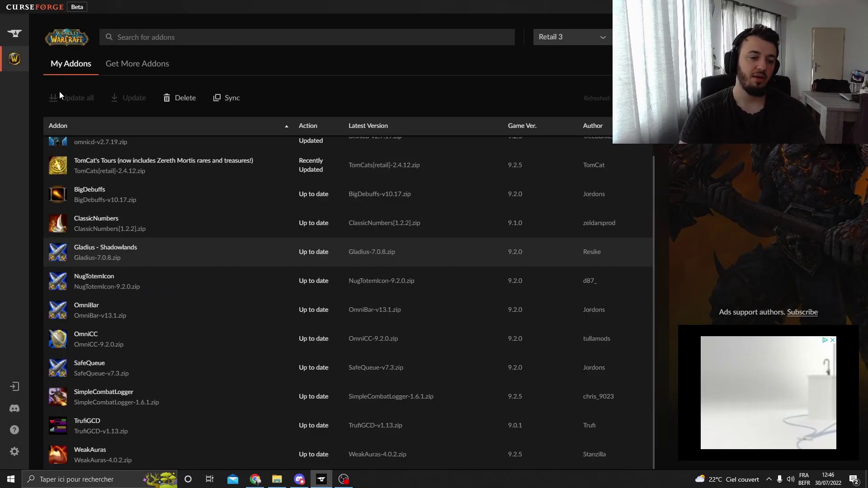
Review the NugTotemIcon addon's overview and its enlarged totem screenshot, and return to the installed addons list
left_click(110, 276)
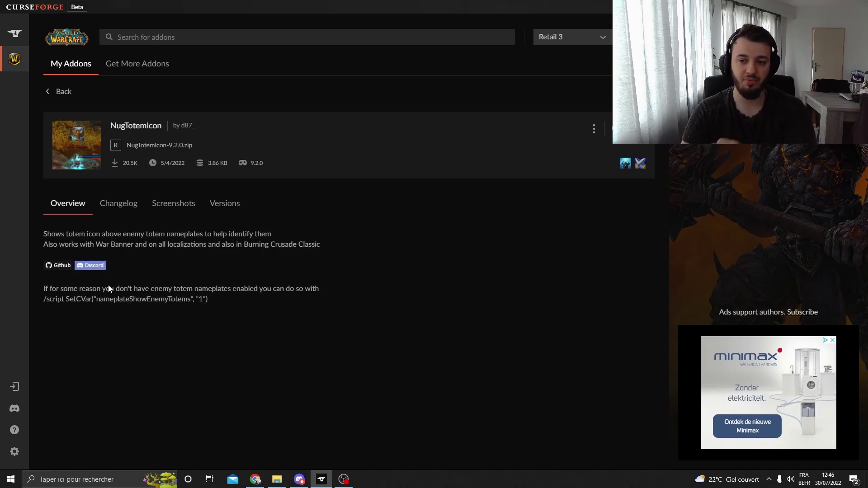
left_click(162, 211)
left_click(145, 271)
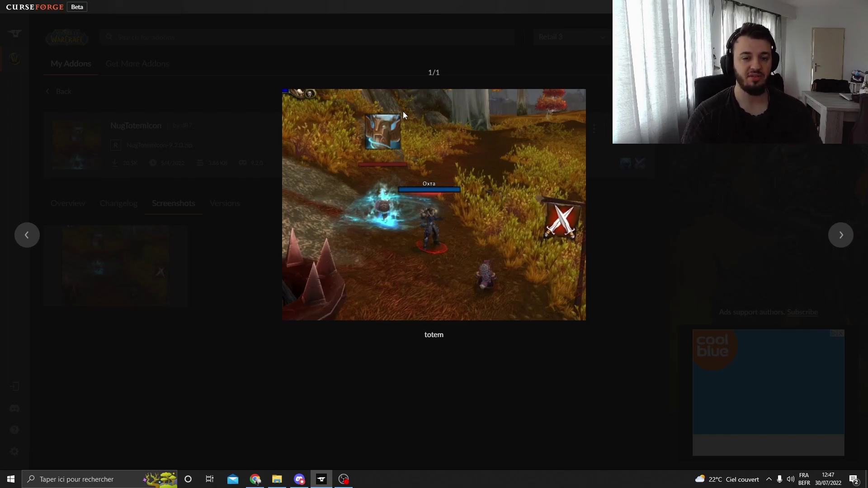
key("Escape")
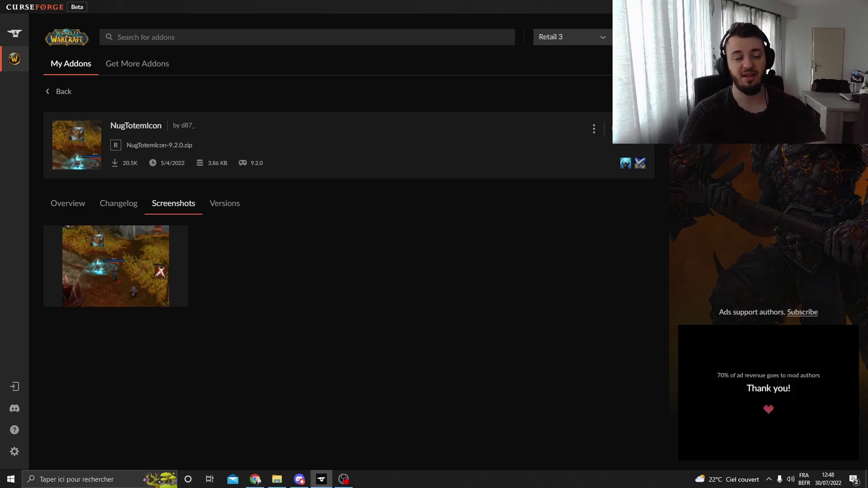
left_click(57, 92)
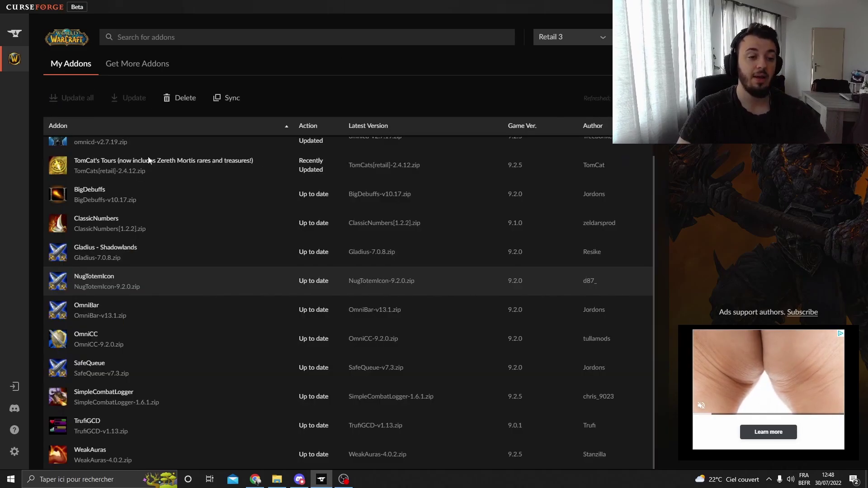
Open the OmniBar addon's details page, view its screenshot enlarged, and close the image
left_click(86, 311)
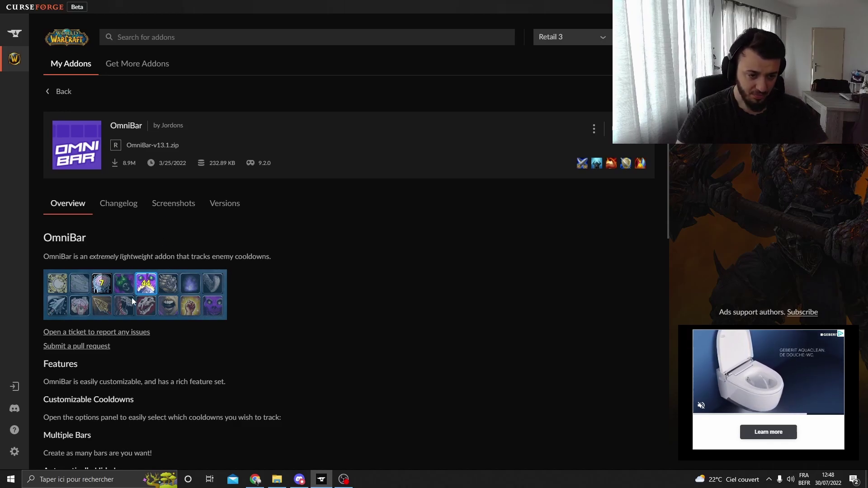
left_click(173, 204)
left_click(115, 266)
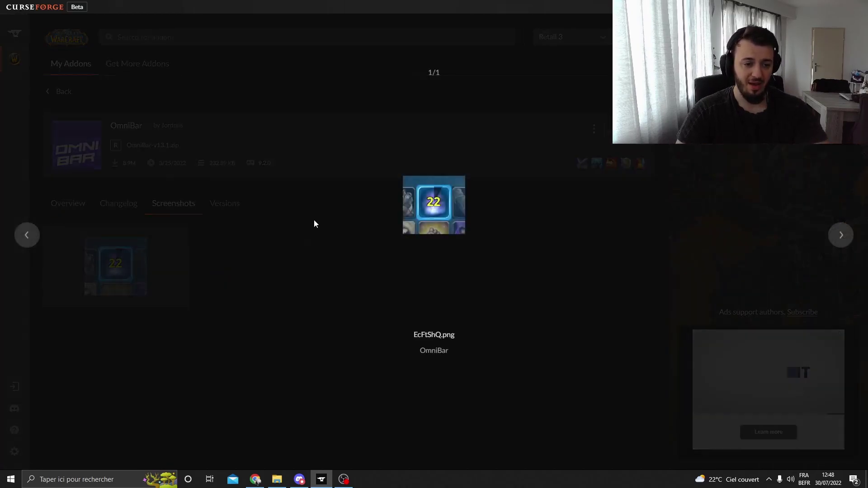
left_click(307, 255)
Read through OmniBar's overview with the enemy cooldown bar example, and return to the installed addons list
left_click(76, 203)
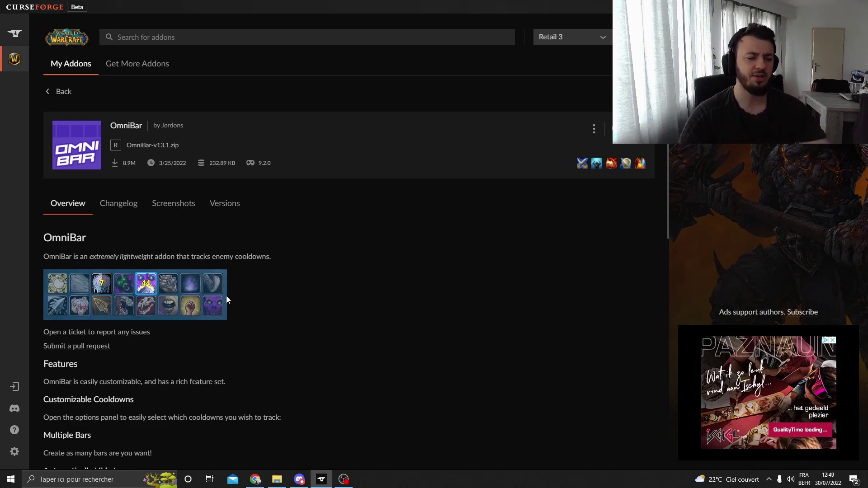
scroll(226, 296, "down", 4)
scroll(235, 278, "up", 4)
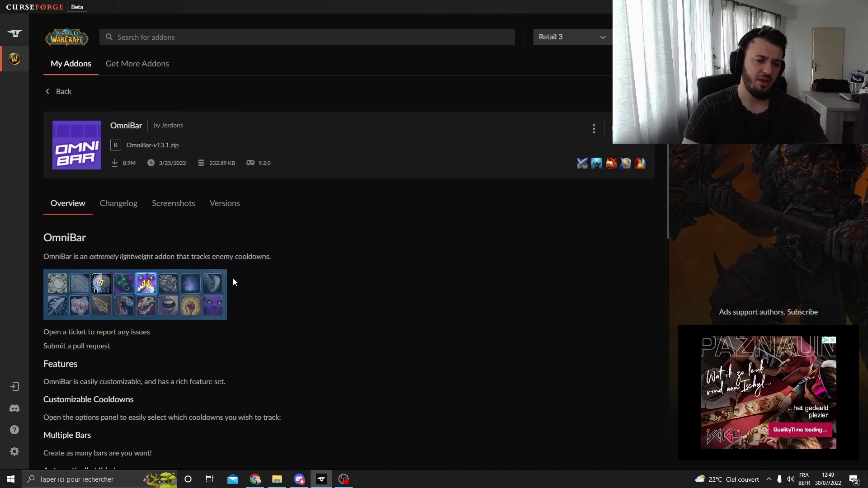
left_click(63, 92)
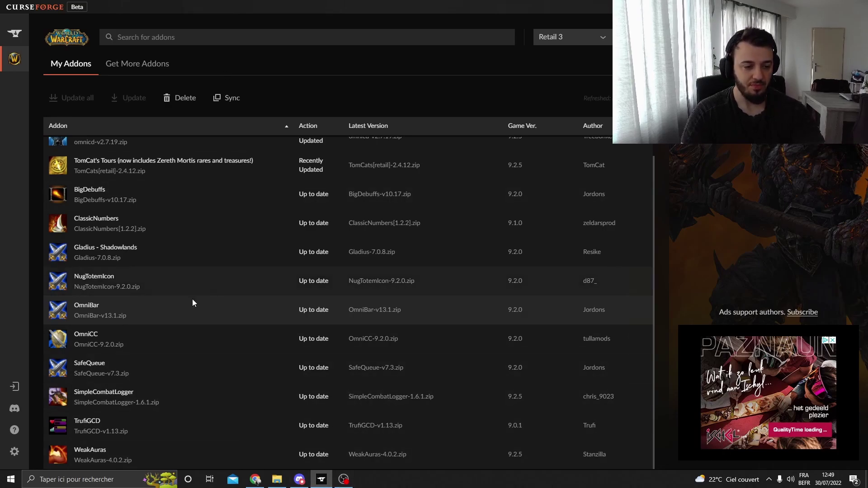
Open the OmniCC addon's details page and examine its enlarged screenshot of cooldown numbers on a debuff addon
left_click(90, 337)
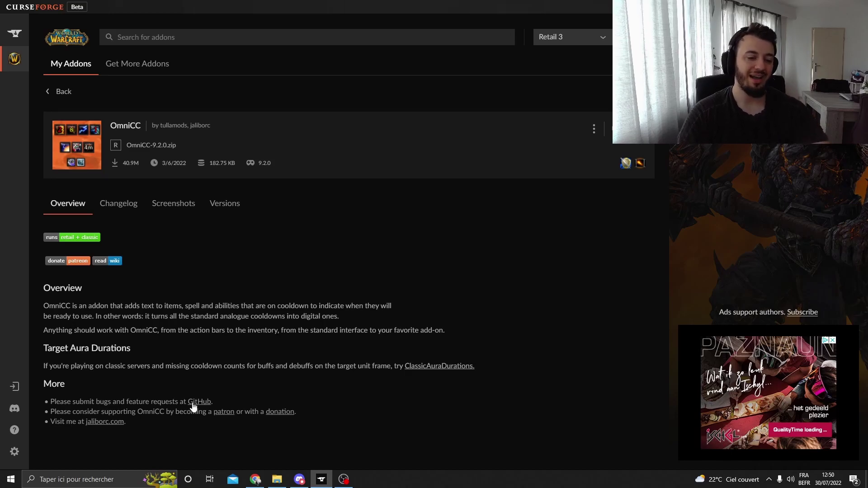
left_click(184, 204)
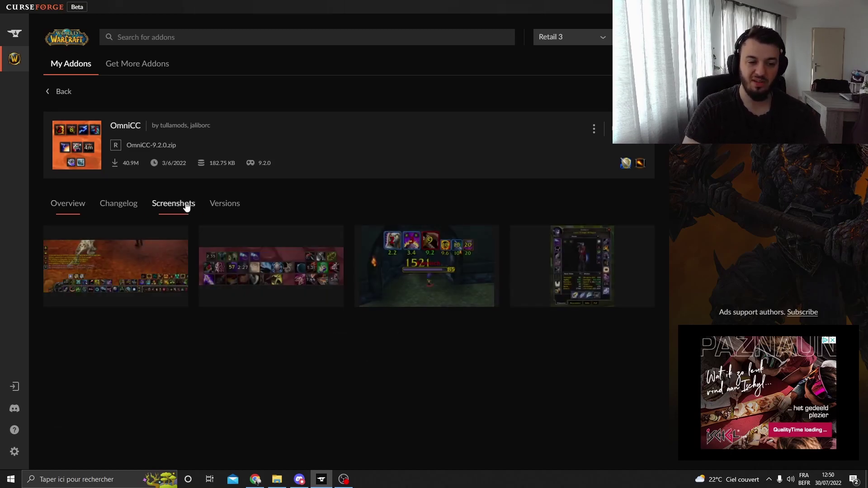
left_click(425, 253)
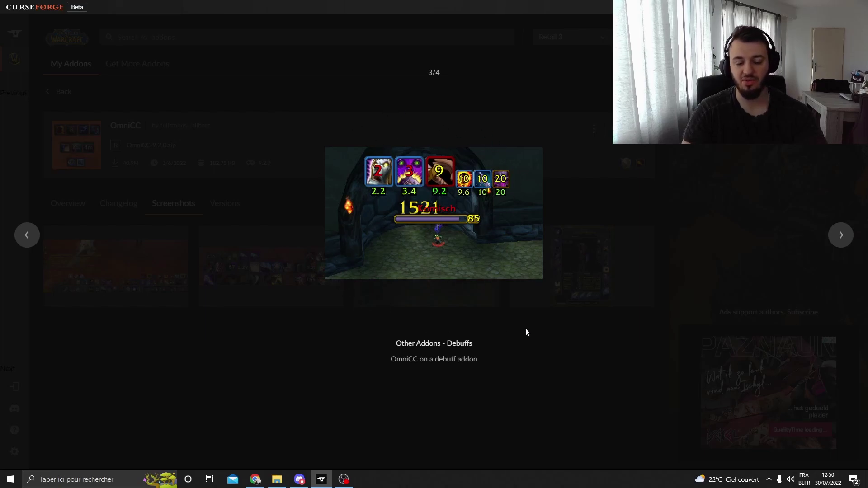
left_click(271, 344)
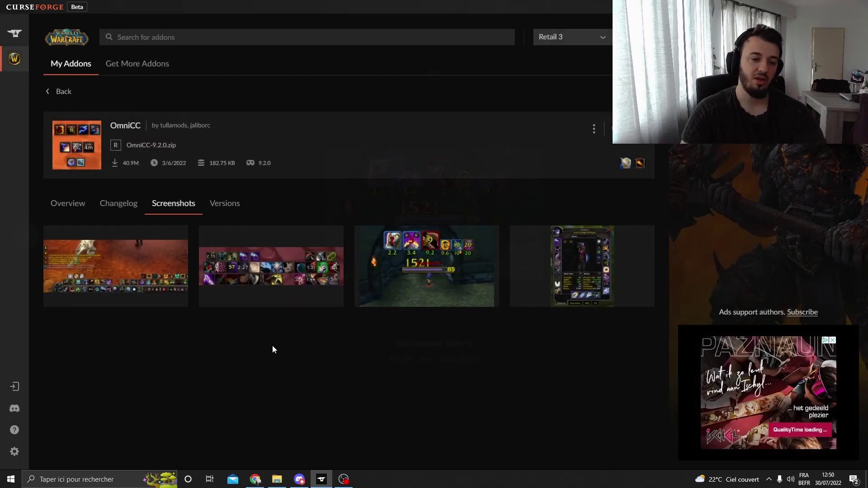
left_click(487, 294)
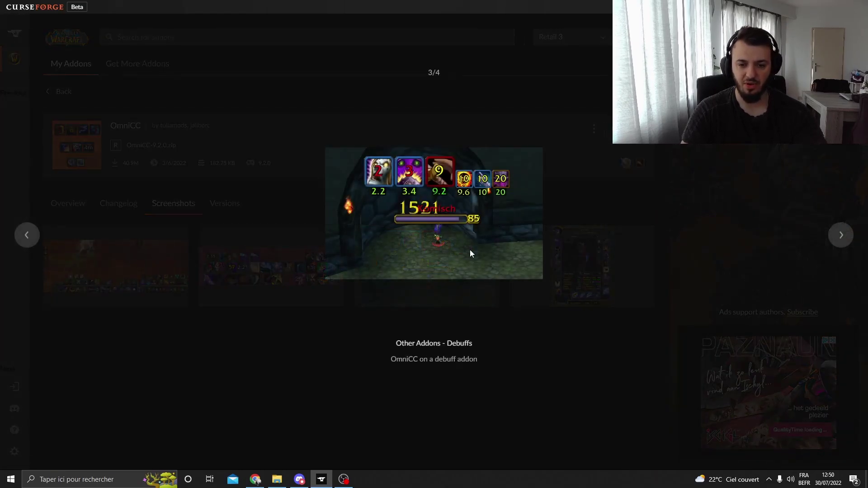
left_click(338, 346)
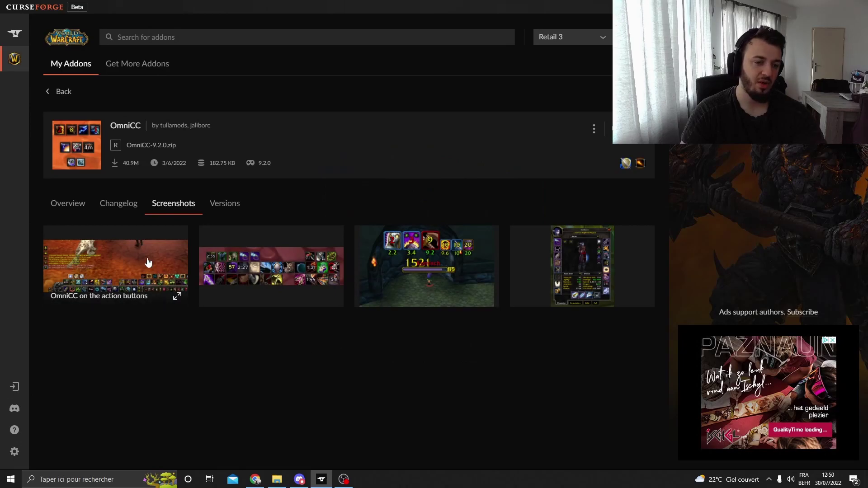
View OmniCC's action buttons screenshot enlarged, close it, and return to the installed addons list
left_click(116, 276)
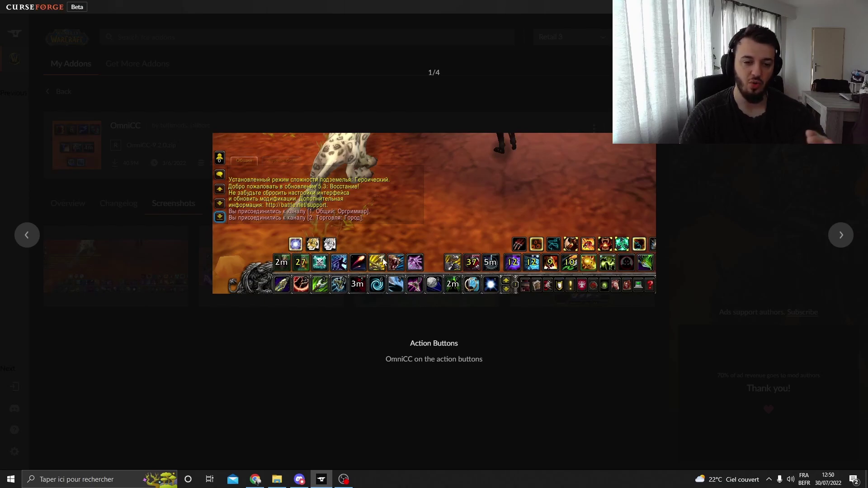
left_click(359, 354)
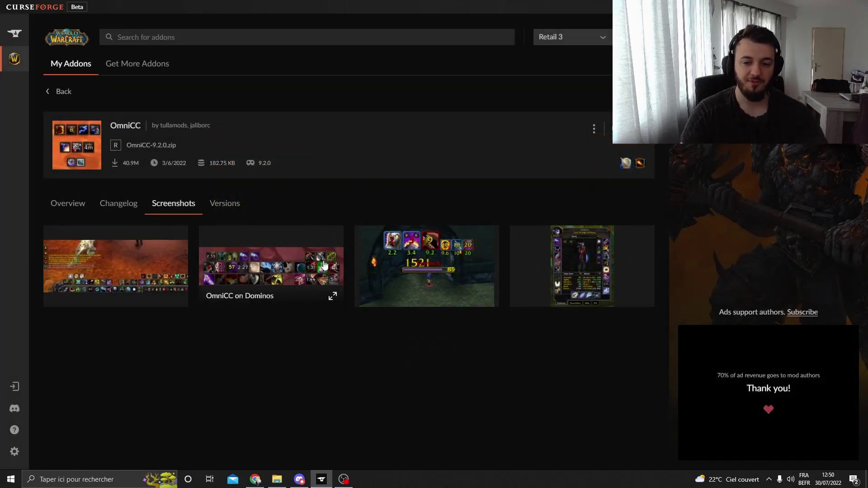
left_click(59, 92)
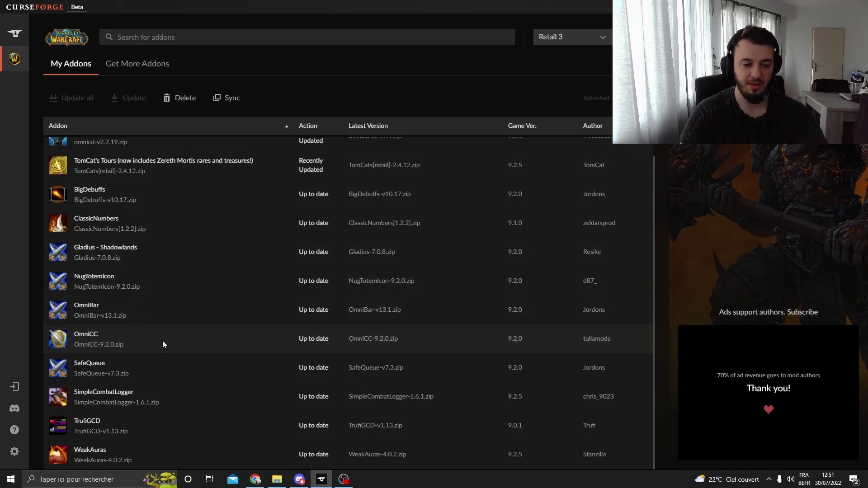
Open the SafeQueue addon's details page to examine its overview
left_click(90, 363)
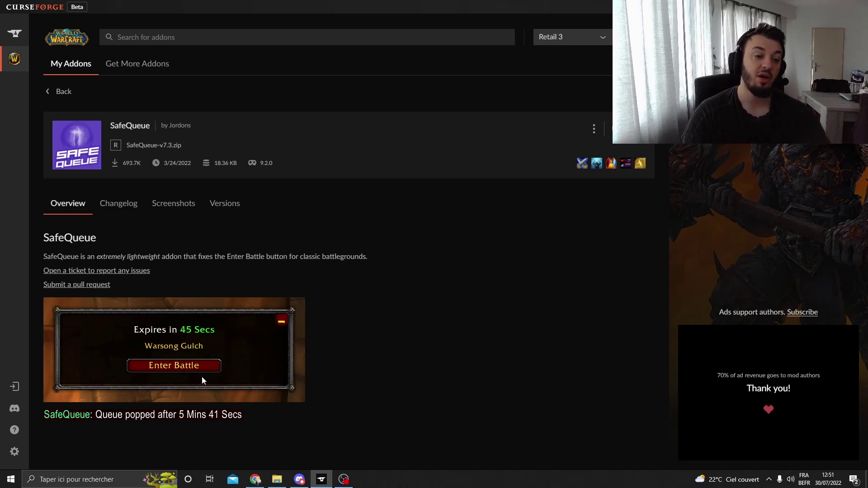
Return to the installed addons list and open the TrufiGCD addon's details page to read its overview
left_click(62, 93)
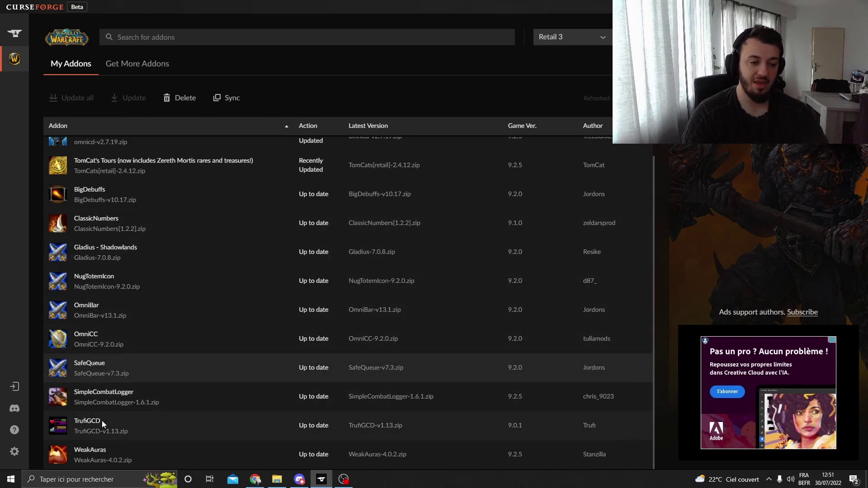
scroll(104, 429, "up", 1)
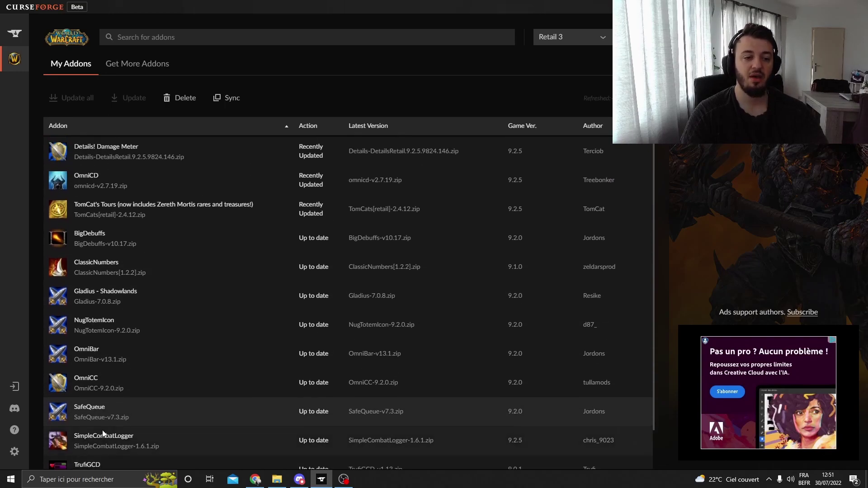
scroll(108, 424, "down", 1)
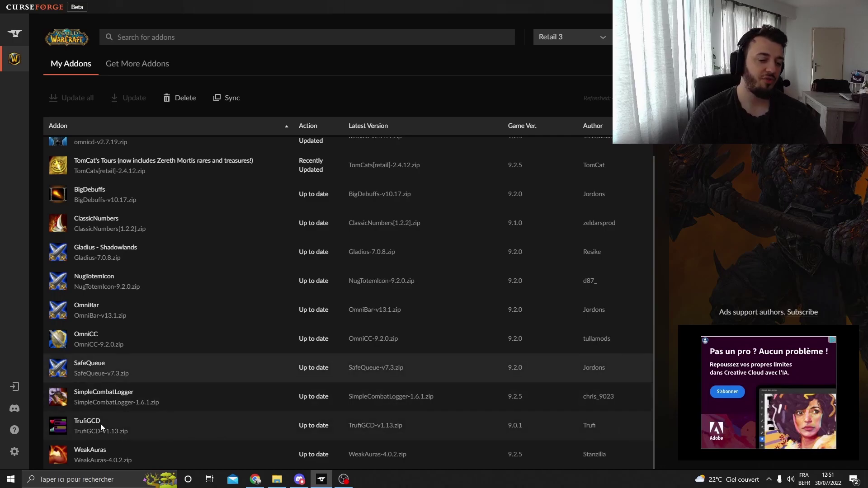
left_click(82, 424)
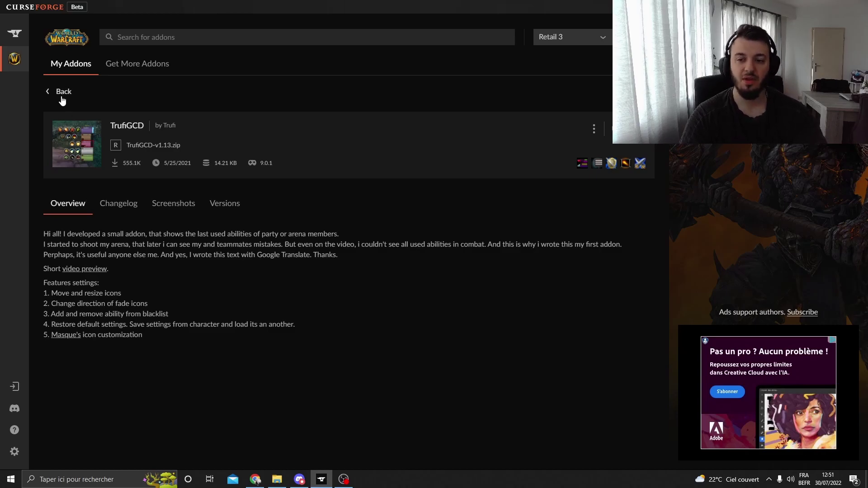
View TrufiGCD's party frame screenshot enlarged, close it, and return to the installed addons list
left_click(166, 204)
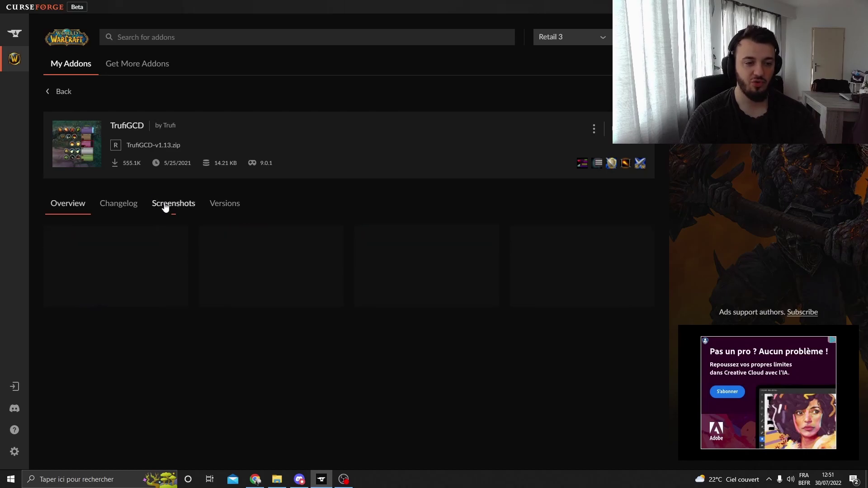
left_click(234, 252)
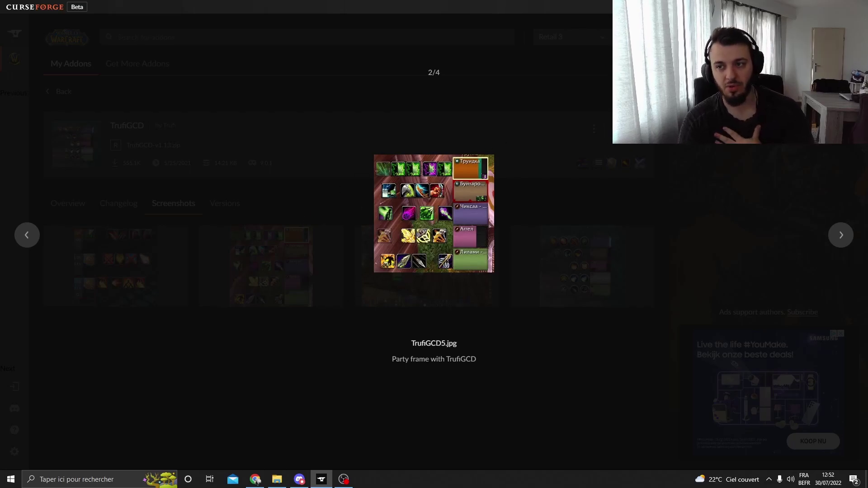
left_click(429, 151)
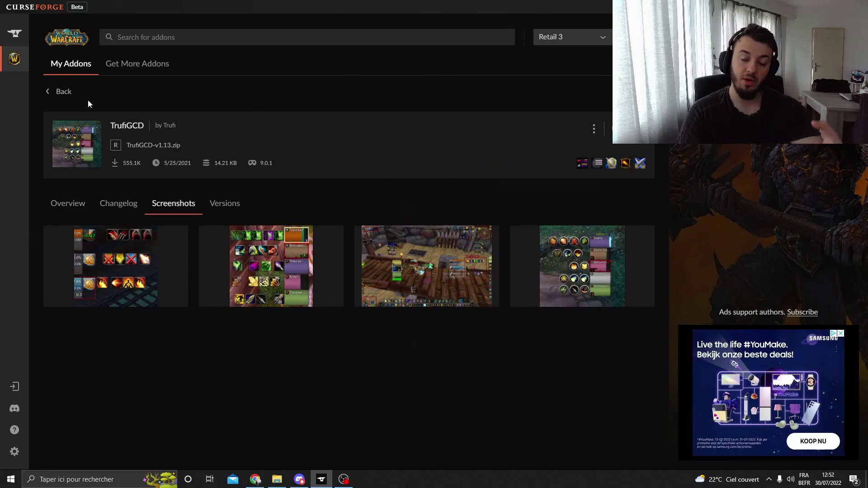
left_click(63, 91)
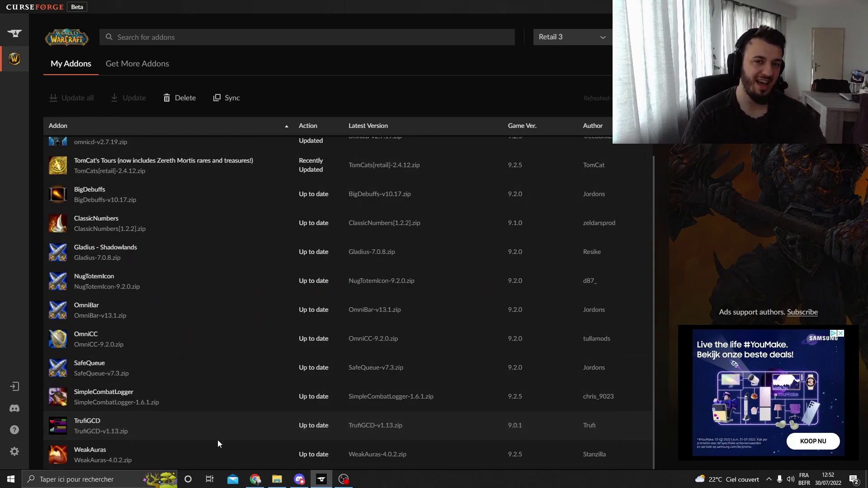
Open the WeakAuras addon's details page and read its overview, from the features to the extensions and examples
left_click(80, 458)
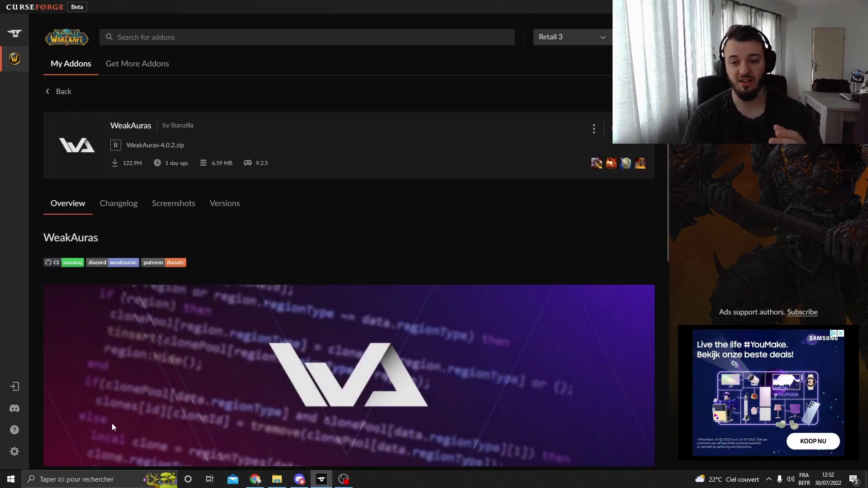
scroll(124, 322, "down", 5)
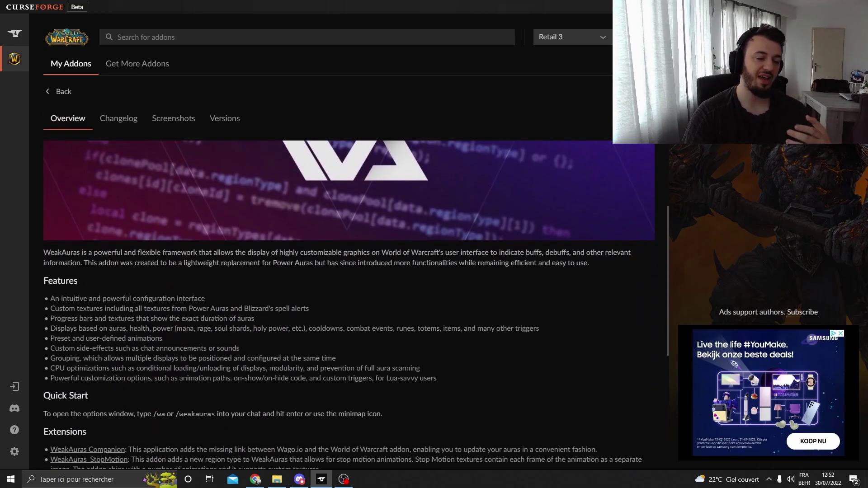
scroll(108, 355, "down", 4)
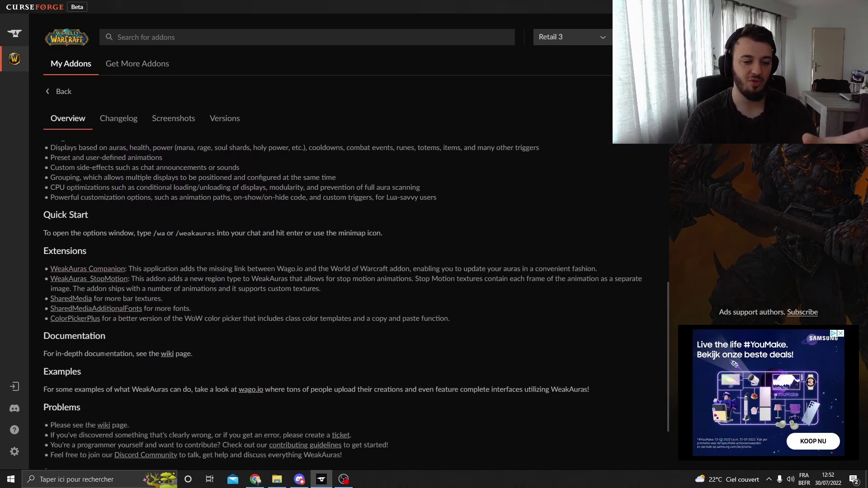
View WeakAuras' beginning configuration screenshot and its second tutorial screenshot enlarged, closing each one
left_click(173, 118)
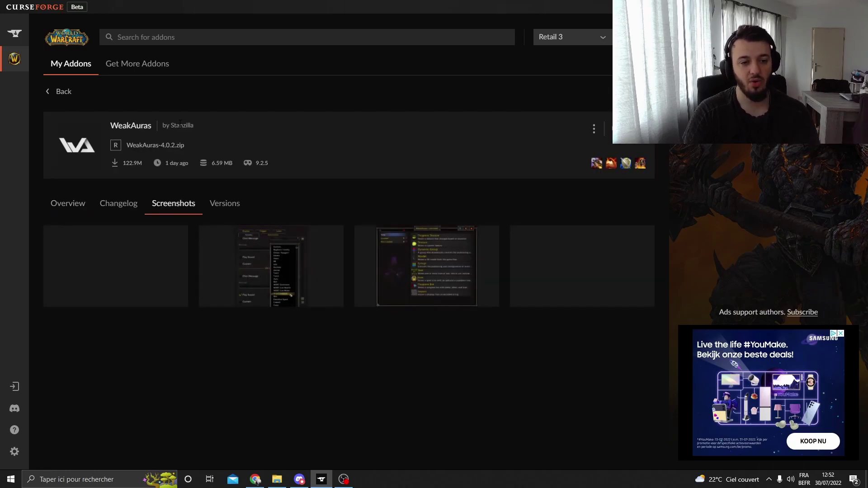
left_click(406, 269)
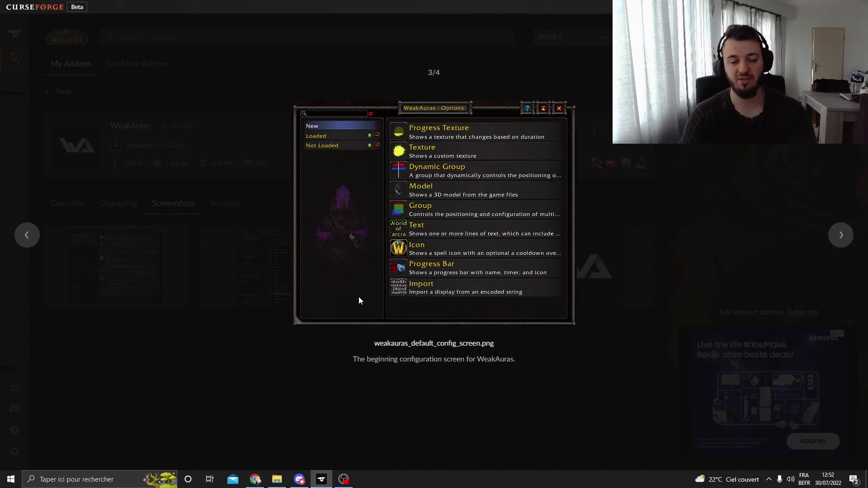
left_click(252, 284)
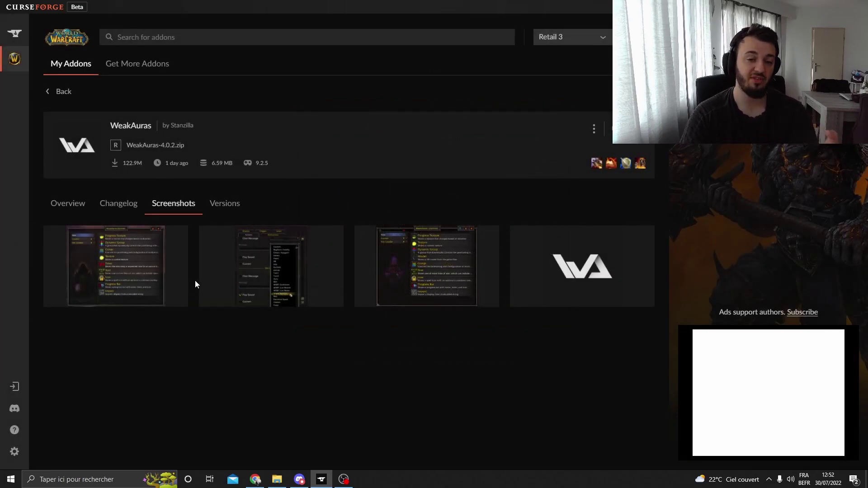
mouse_move(208, 270)
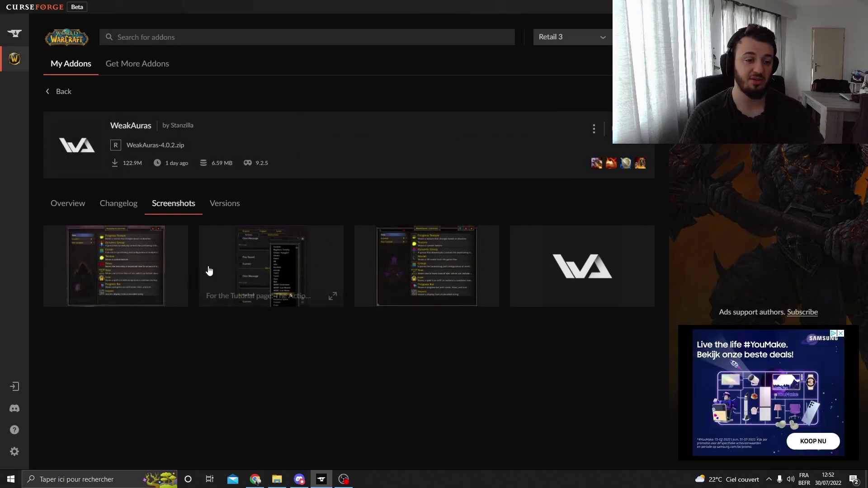
left_click(291, 251)
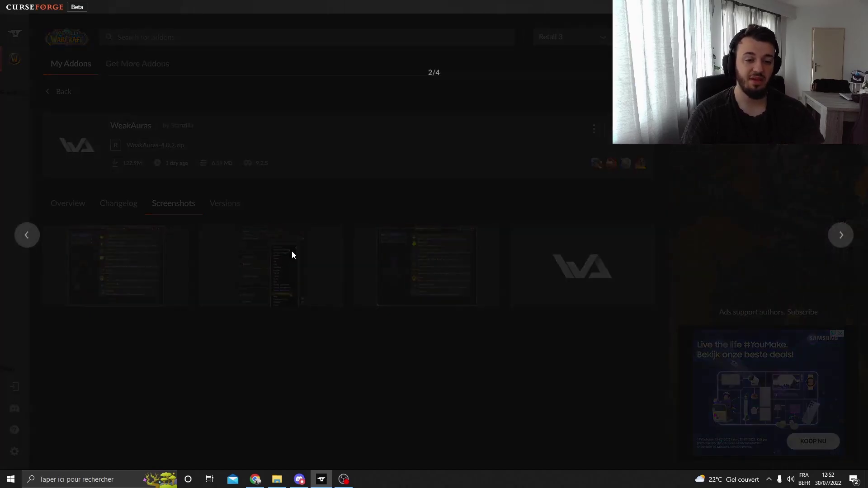
left_click(267, 330)
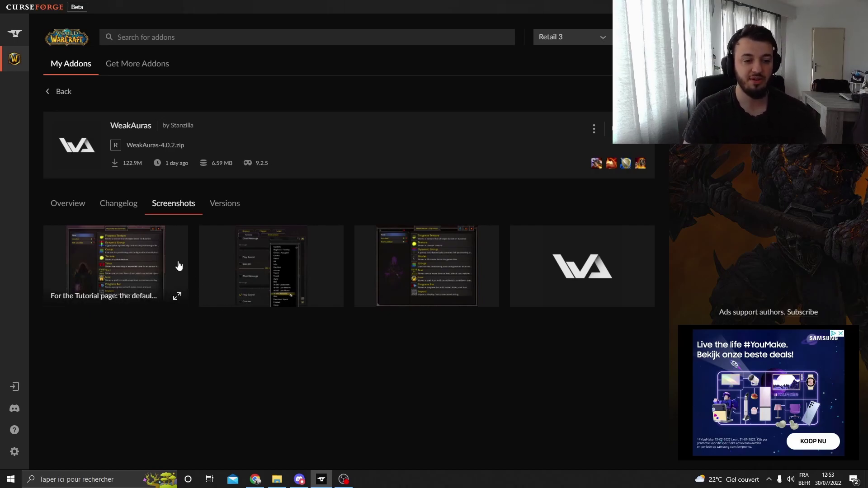
Glance at WeakAuras' changelog, read its overview down to the Support section, and return to the installed addons list
left_click(114, 212)
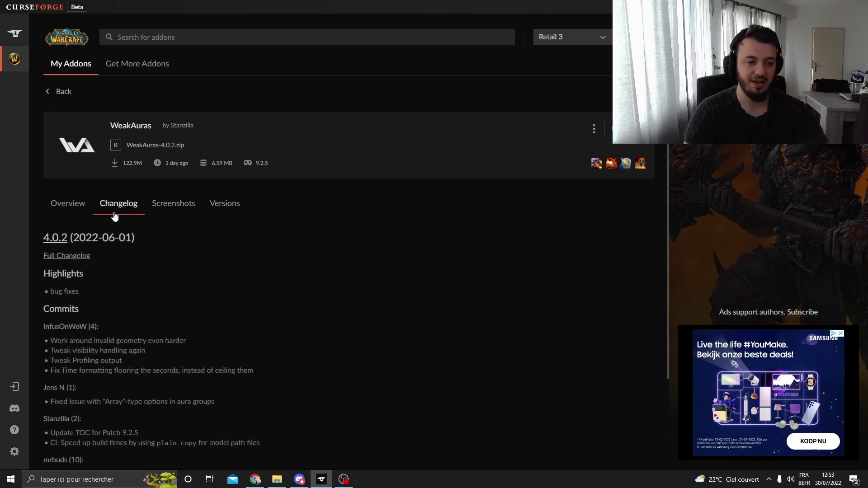
left_click(74, 211)
scroll(305, 284, "down", 4)
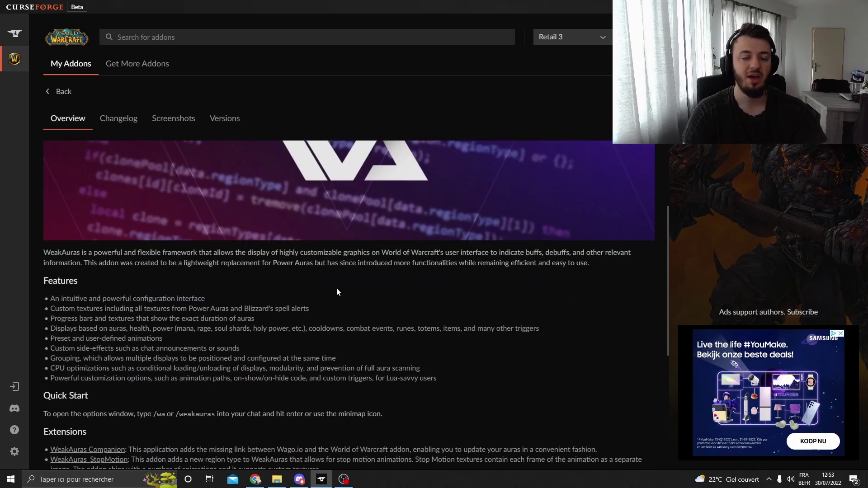
scroll(337, 292, "down", 3)
scroll(325, 290, "down", 3)
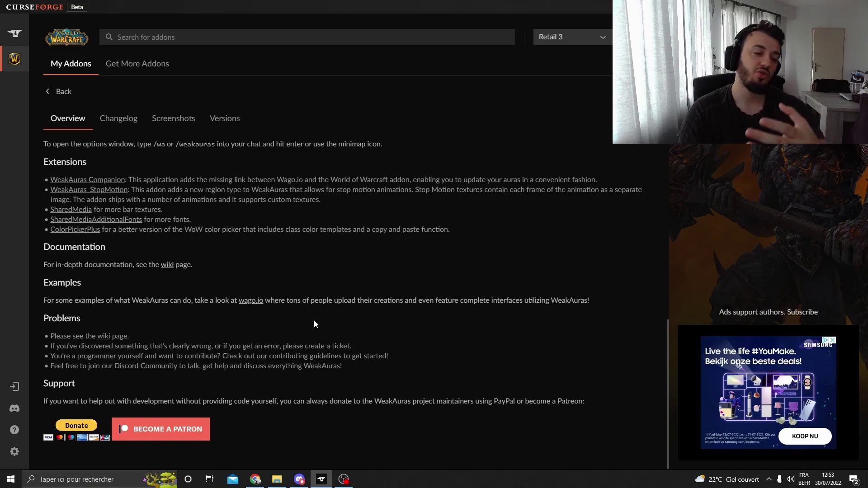
left_click(64, 95)
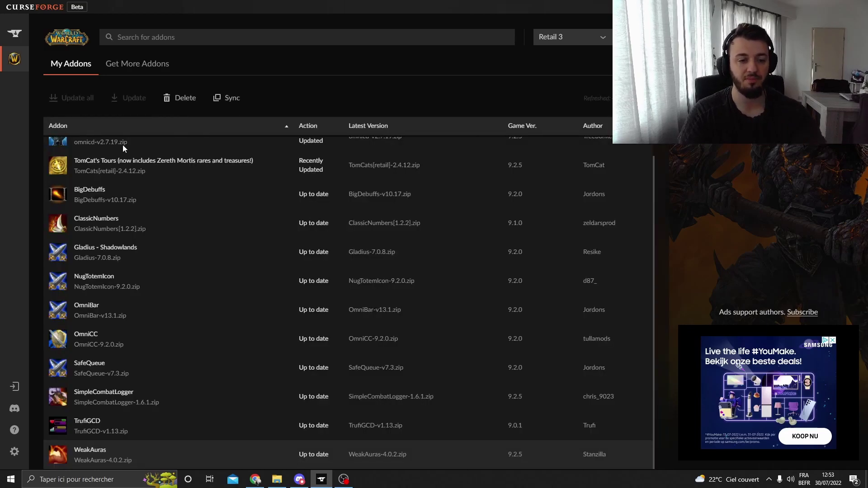
Try searching the addons for "Gladiatorlosa"
left_click(178, 38)
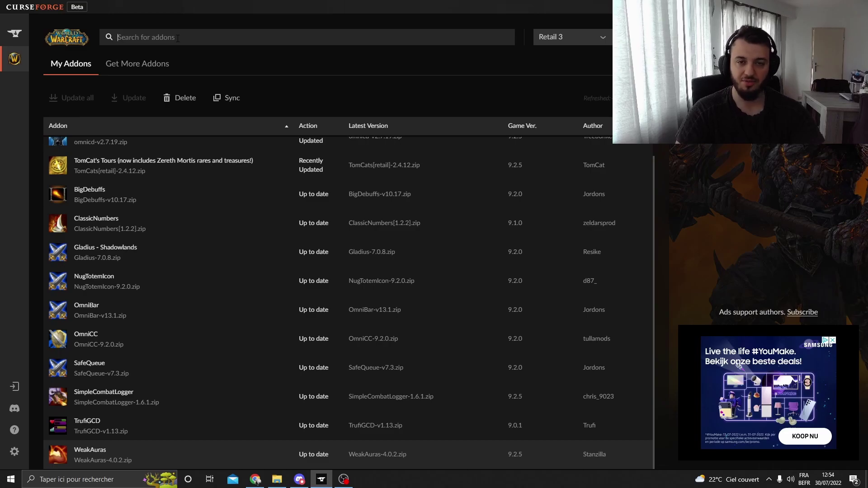
type("Gladiator")
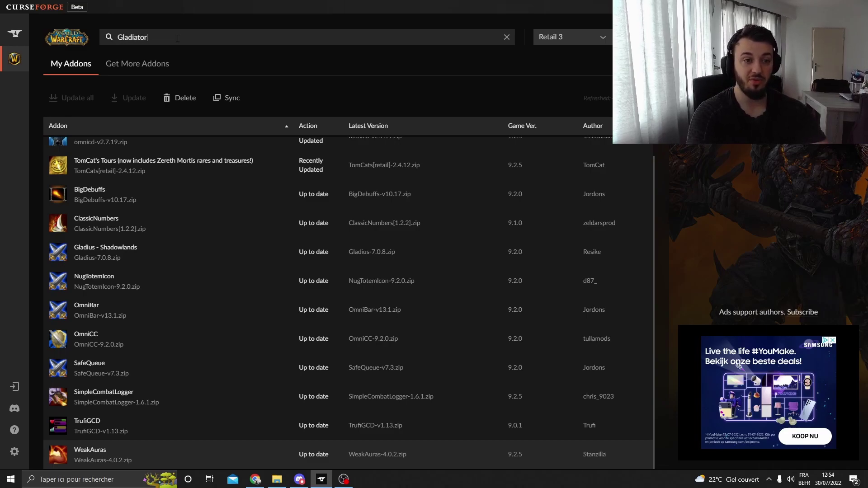
type("losa")
key("Return")
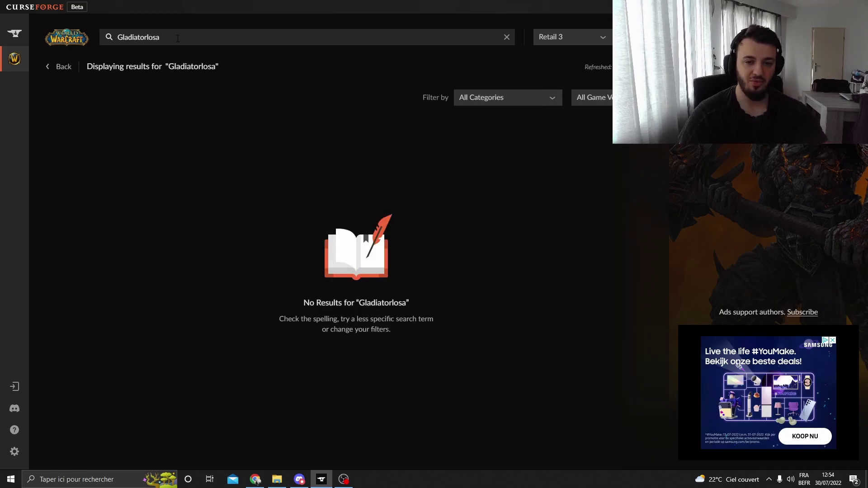
Shorten the addon search term to "Gladia" and run the search
left_click_drag(177, 38, 137, 39)
key("BackSpace")
type("os")
key("Return")
key("BackSpace")
key("Return")
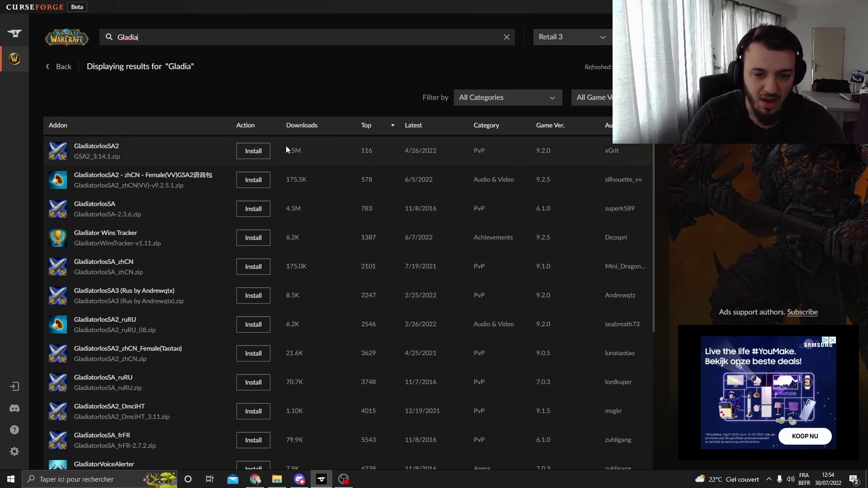
Open the GladiatorlosSA2 details page and examine its Feature Listing, highlighting the list and clearing the highlight
left_click(118, 150)
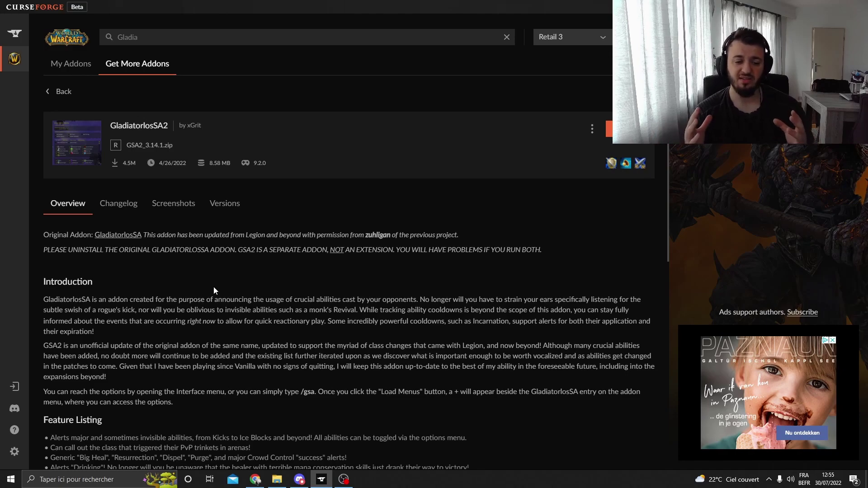
scroll(214, 286, "down", 2)
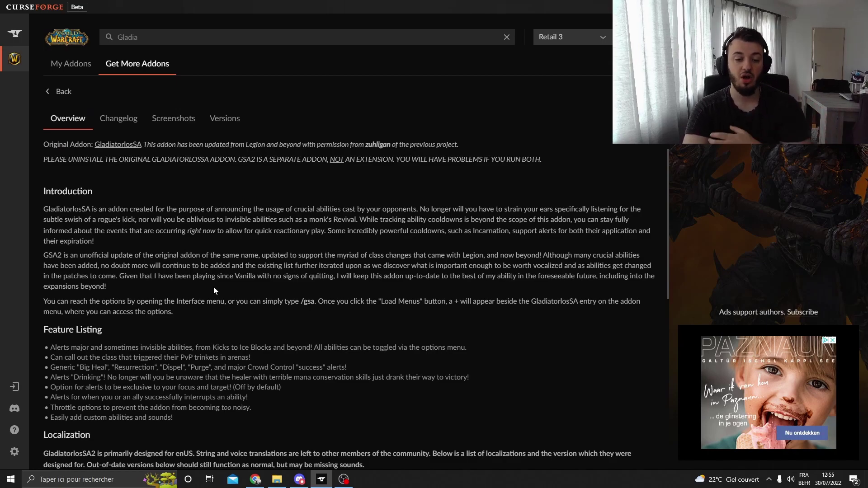
scroll(214, 291, "down", 2)
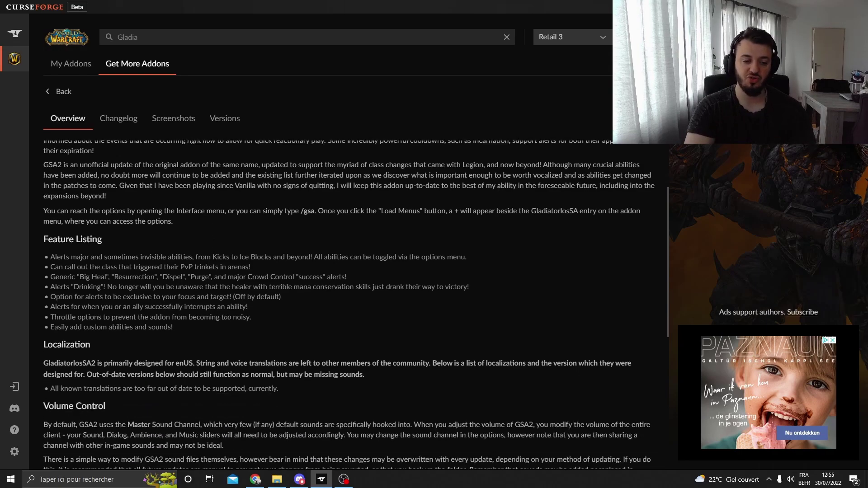
left_click_drag(50, 257, 190, 326)
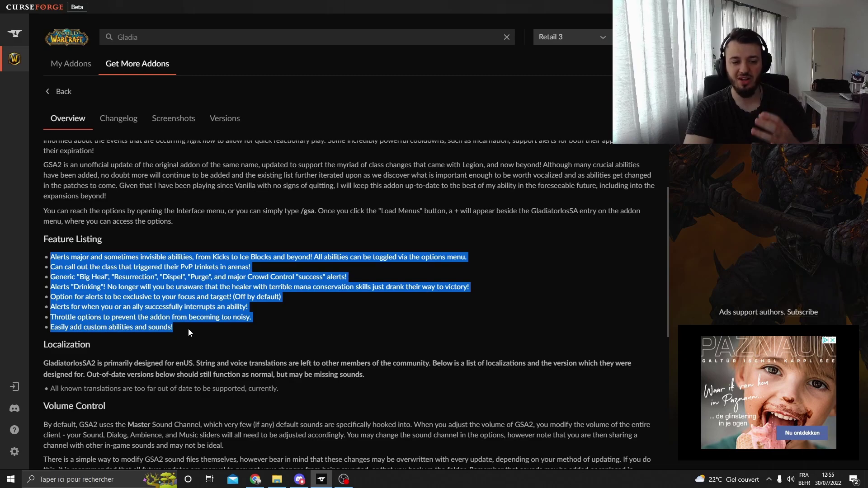
left_click(189, 333)
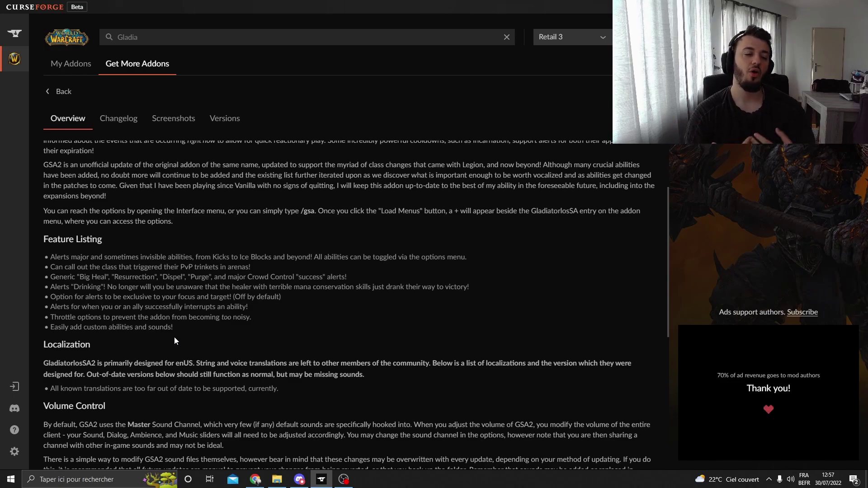
Read the rest of GladiatorlosSA2's overview, including the voice file guide, and return to the installed addons list
scroll(175, 338, "down", 6)
scroll(266, 322, "down", 1)
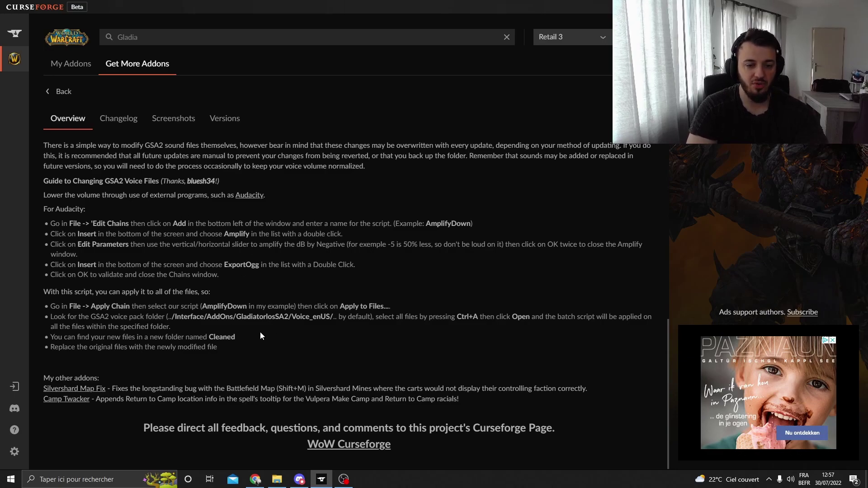
scroll(356, 337, "up", 15)
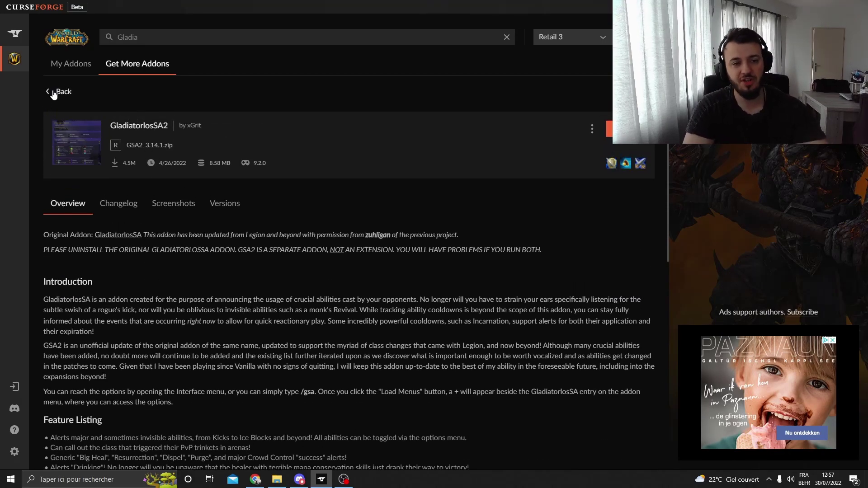
left_click(53, 92)
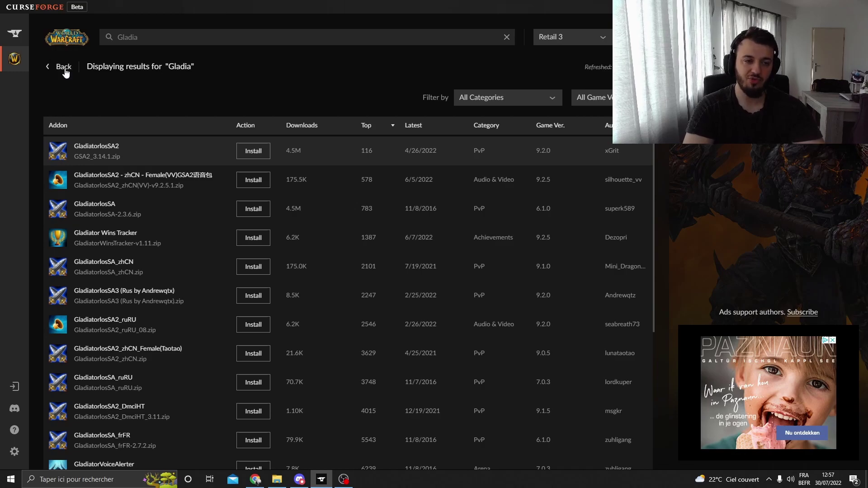
left_click(63, 67)
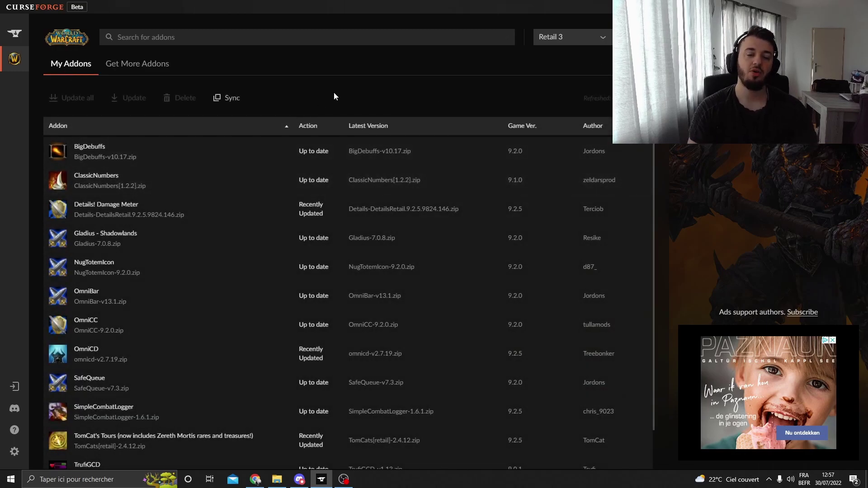